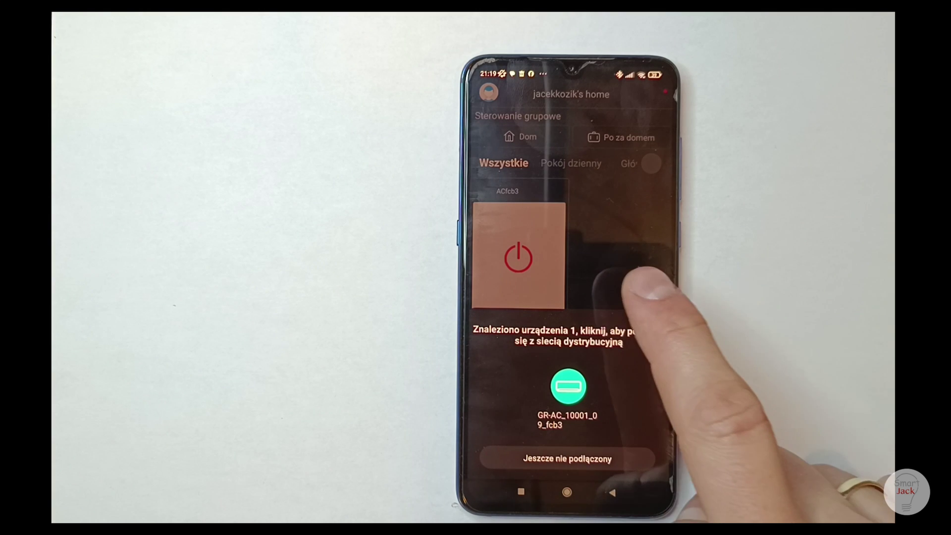
Dismiss the found-device prompt, switch on the ACfcb3 air conditioner and step its temperature up to 22 °C and back to 21 °C.
{"action": "left_click", "coordinate": [619, 270]}
{"action": "left_click", "coordinate": [518, 258]}
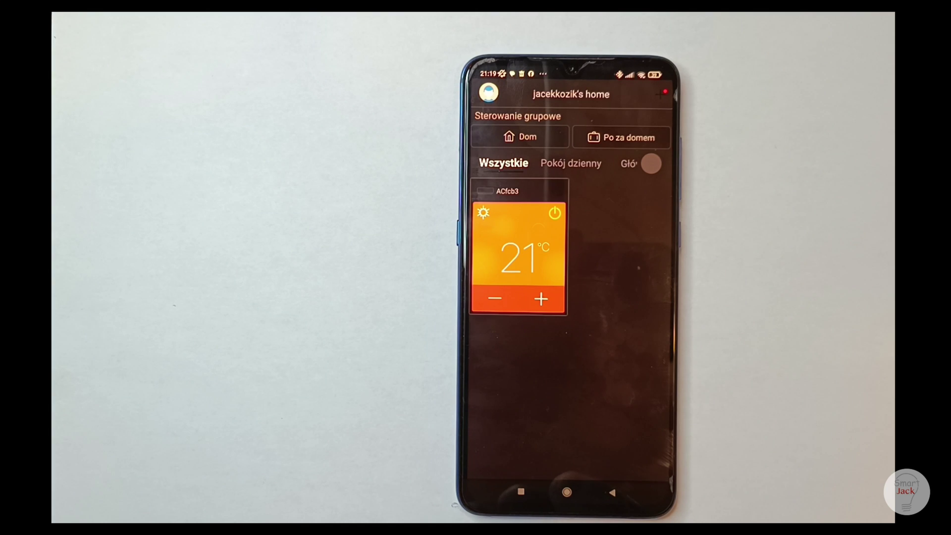
{"action": "left_click", "coordinate": [540, 298]}
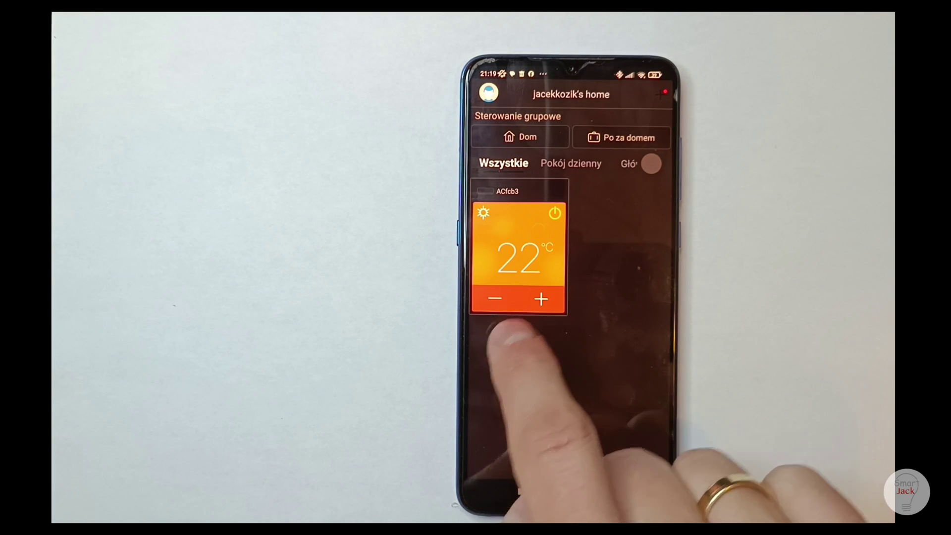
{"action": "left_click", "coordinate": [494, 299]}
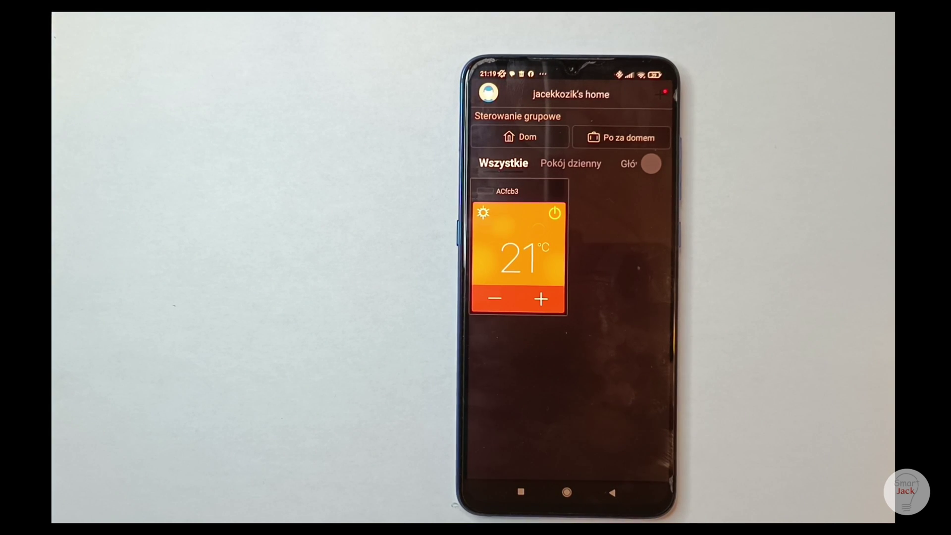
Open the ACfcb3 control screen, raise the target temperature to 22 °C and return it to 21 °C.
{"action": "left_click", "coordinate": [513, 233]}
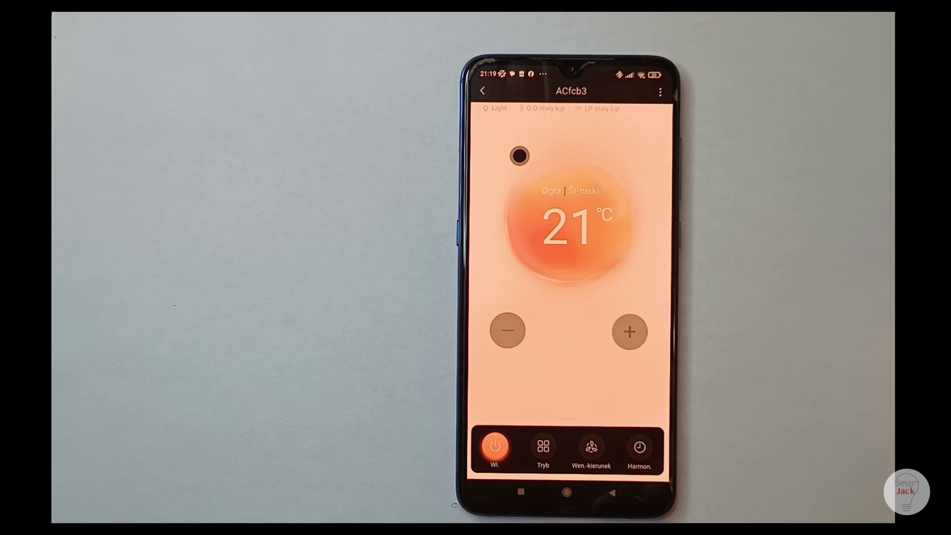
{"action": "left_click", "coordinate": [629, 331]}
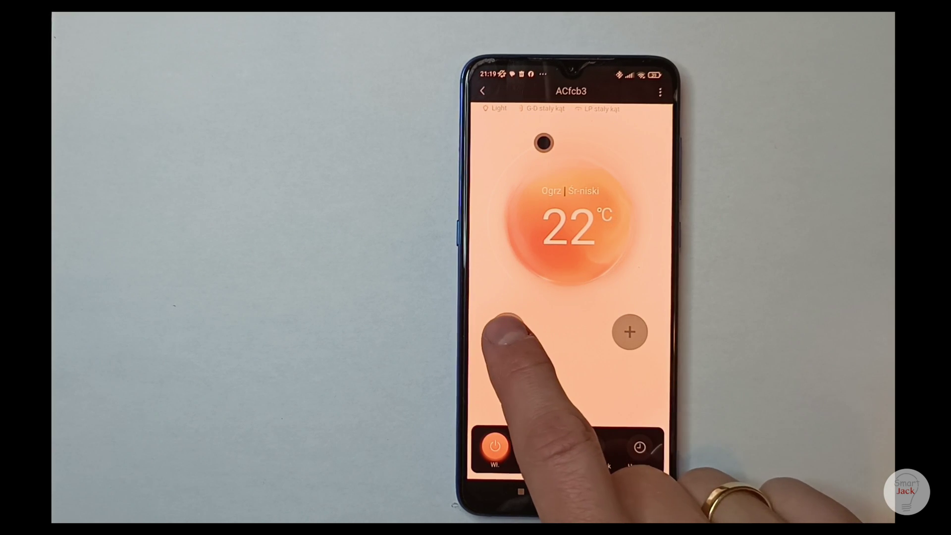
{"action": "left_click", "coordinate": [507, 330]}
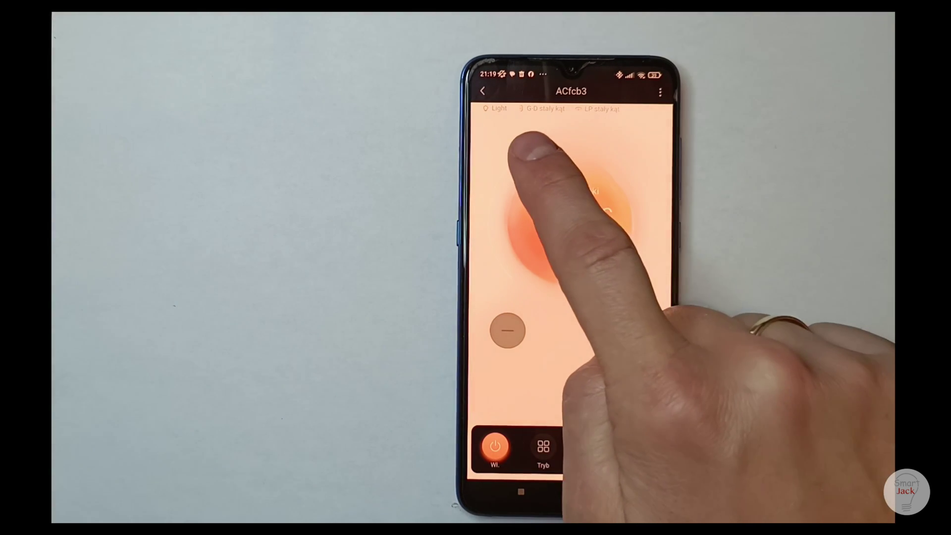
{"action": "mouse_move", "coordinate": [519, 156]}
{"action": "left_mouse_down"}
{"action": "mouse_move", "coordinate": [540, 124]}
{"action": "mouse_move", "coordinate": [622, 141]}
{"action": "mouse_move", "coordinate": [622, 133]}
{"action": "mouse_move", "coordinate": [545, 125]}
{"action": "mouse_move", "coordinate": [519, 156]}
{"action": "left_mouse_up"}
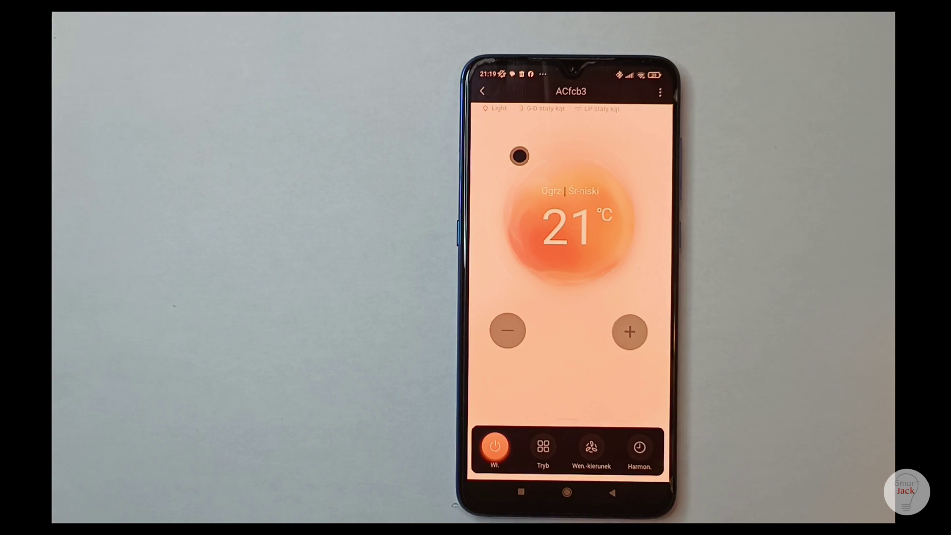
Look through the air conditioner's operating modes, its fan speed and direction options, and its schedule list.
{"action": "left_click", "coordinate": [543, 446]}
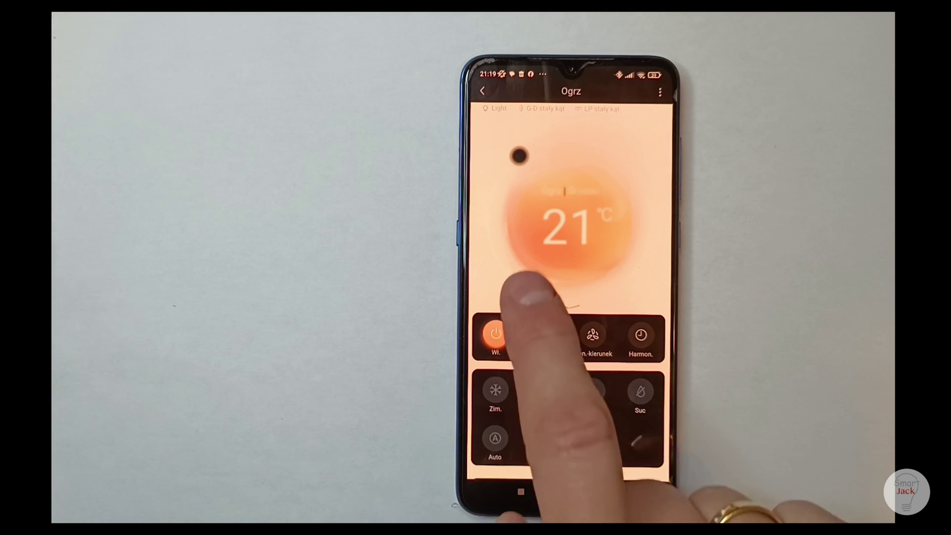
{"action": "left_click", "coordinate": [576, 280]}
{"action": "left_click", "coordinate": [591, 446]}
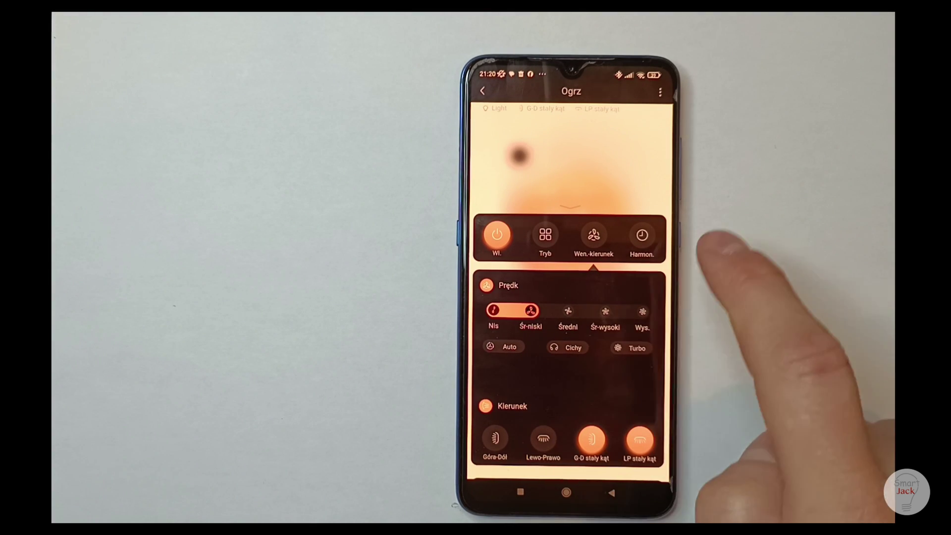
{"action": "left_click", "coordinate": [642, 235]}
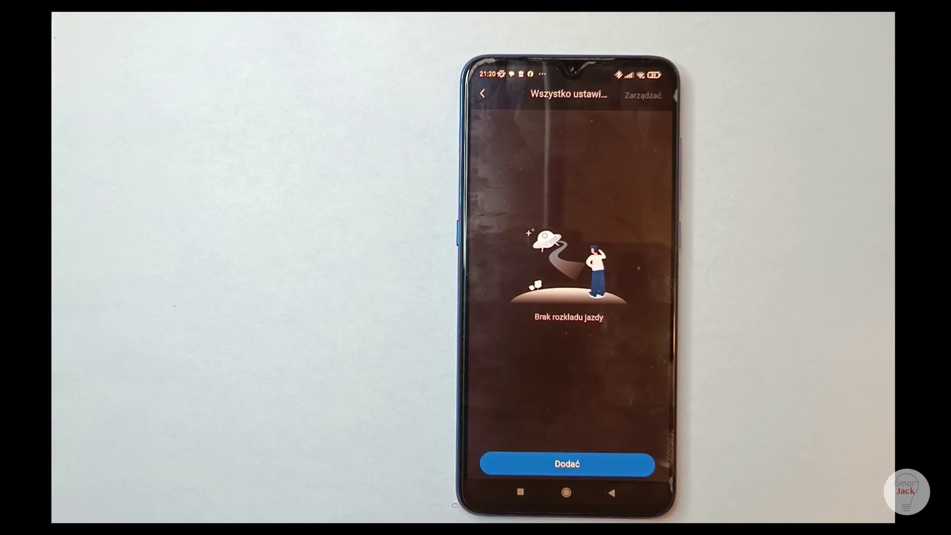
{"action": "left_click", "coordinate": [482, 94]}
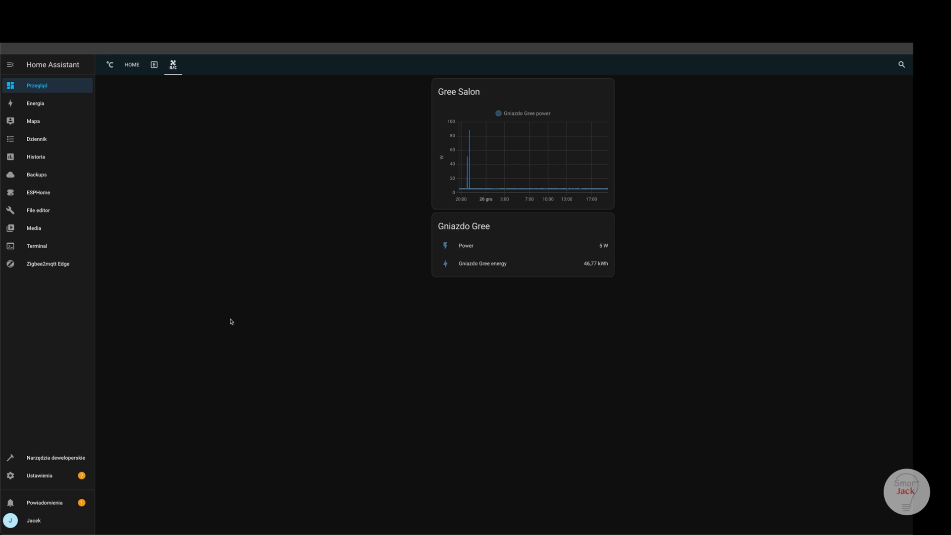
Switch to Home Assistant and add the Gree Climate integration, assigning the discovered device to the Salon area.
{"action": "left_click", "coordinate": [46, 476]}
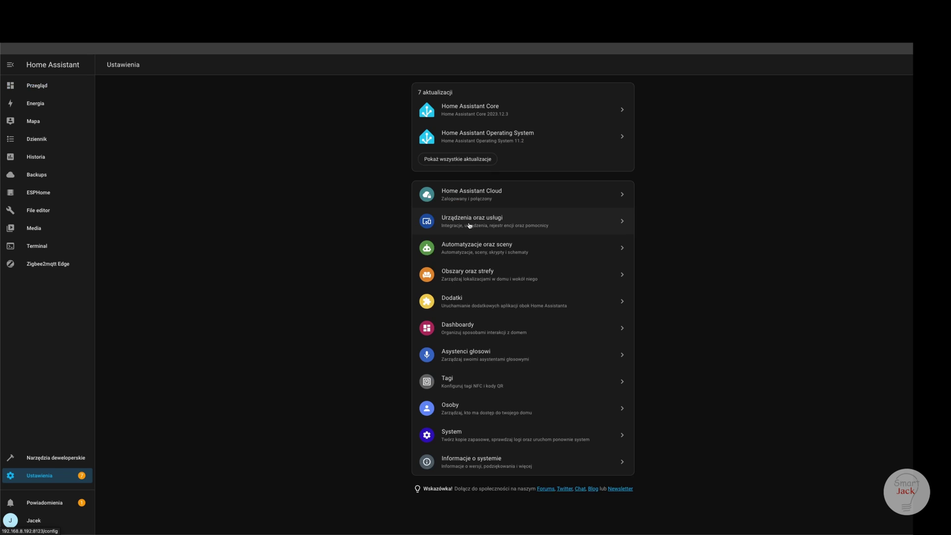
{"action": "left_click", "coordinate": [489, 227]}
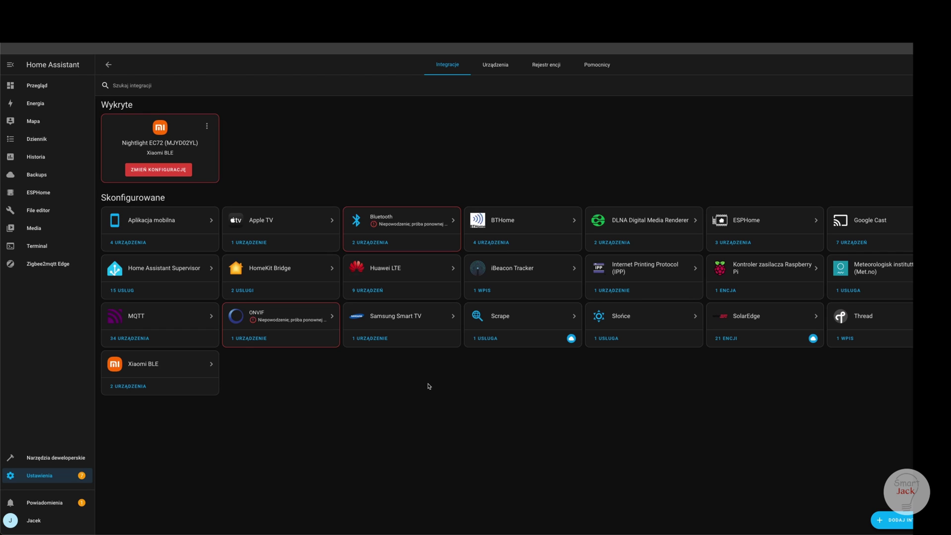
{"action": "left_click", "coordinate": [891, 520]}
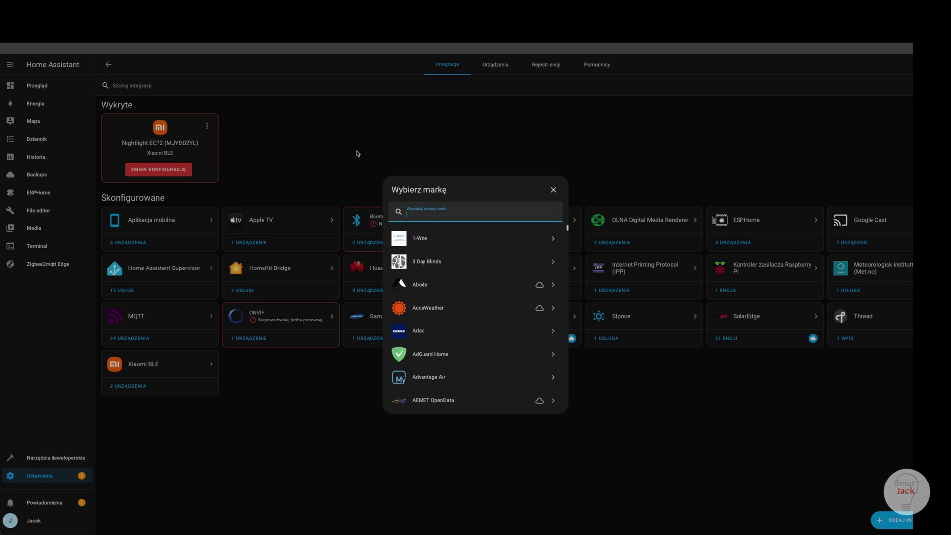
{"action": "type", "text": "gre"}
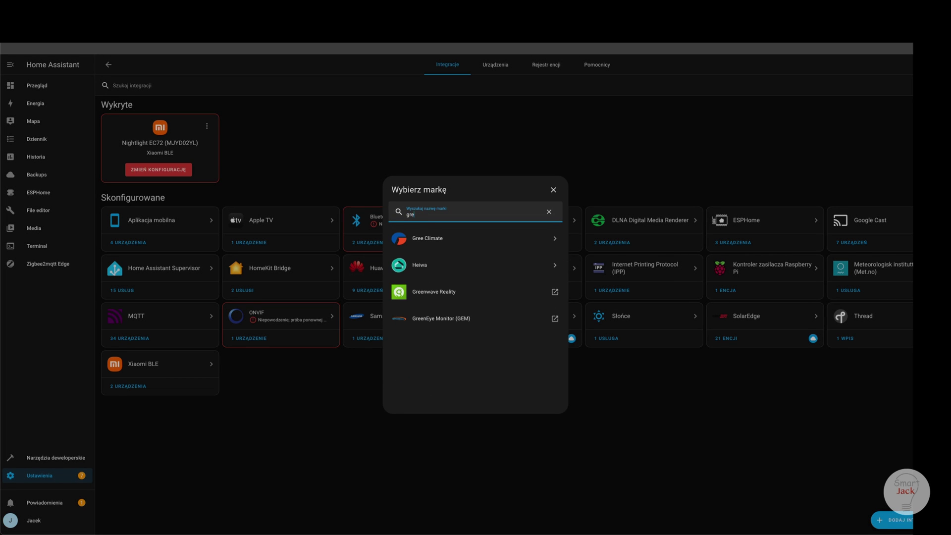
{"action": "left_click", "coordinate": [444, 243]}
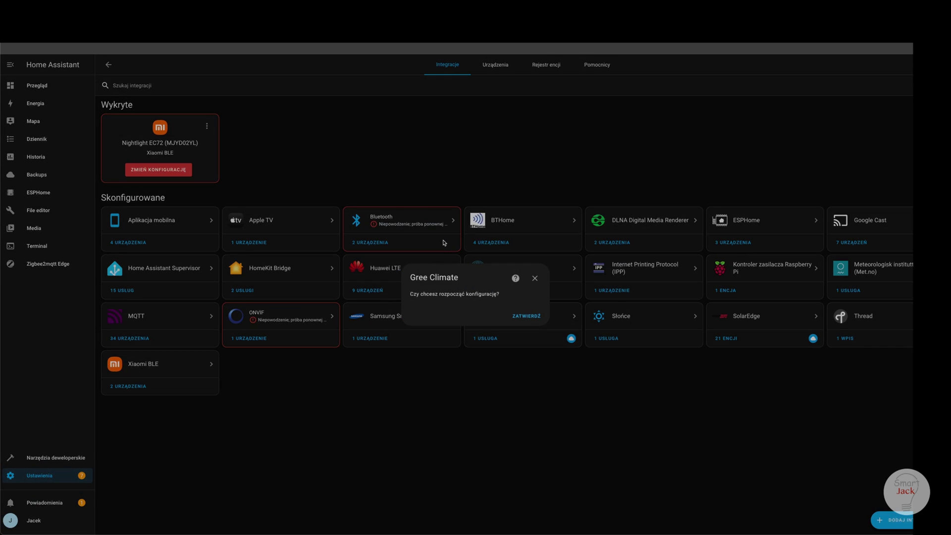
{"action": "left_click", "coordinate": [526, 317]}
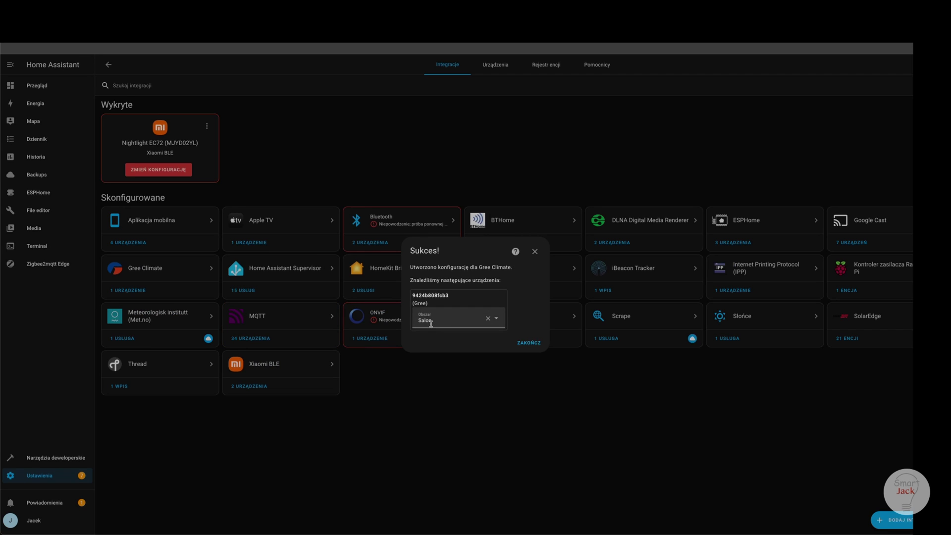
{"action": "left_click", "coordinate": [527, 342]}
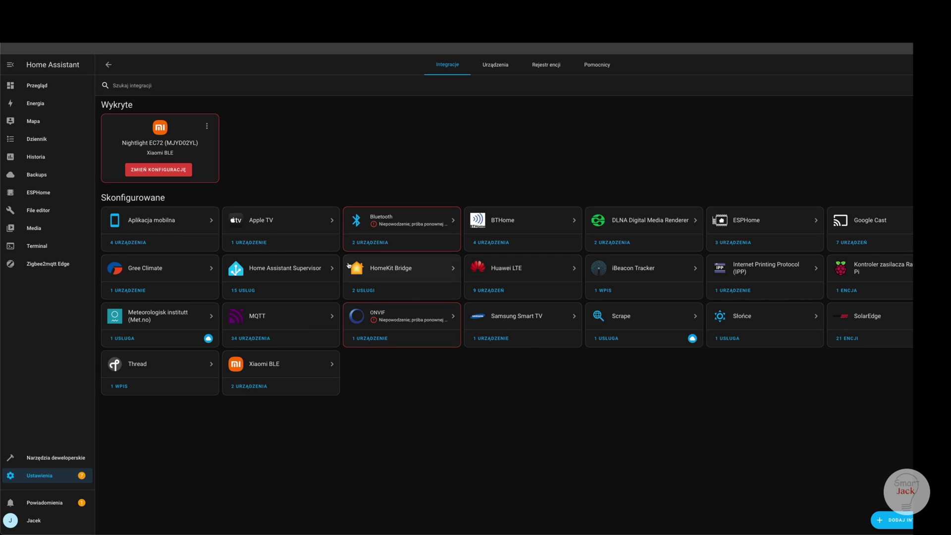
Open the main climate entity of the Gree Climate integration and copy its name.
{"action": "left_click", "coordinate": [148, 269]}
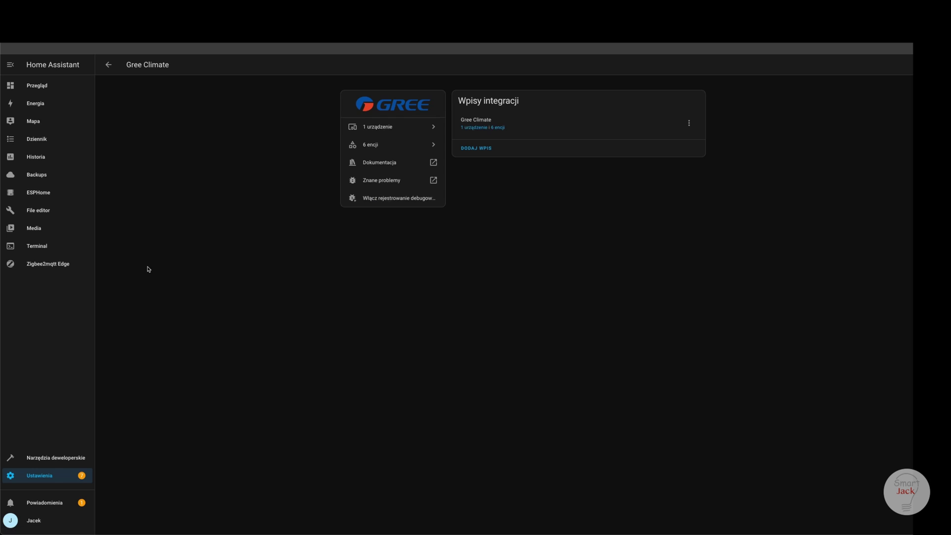
{"action": "left_click", "coordinate": [500, 130]}
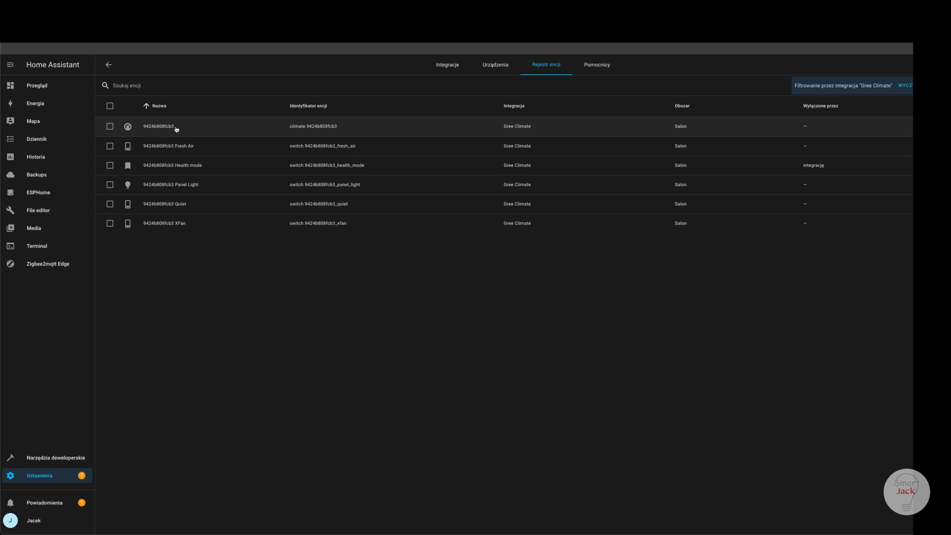
{"action": "left_click", "coordinate": [151, 128]}
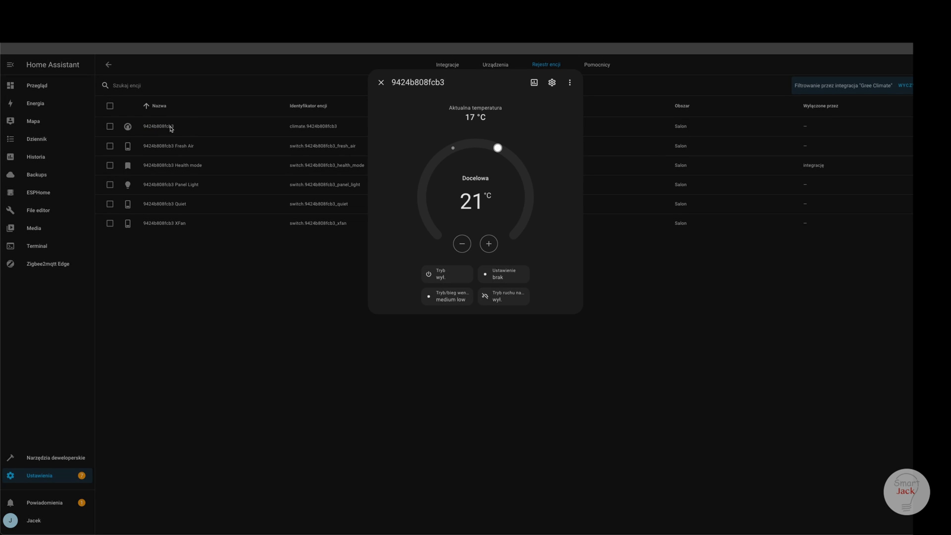
{"action": "left_click_drag", "start_coordinate": [446, 84], "coordinate": [392, 81]}
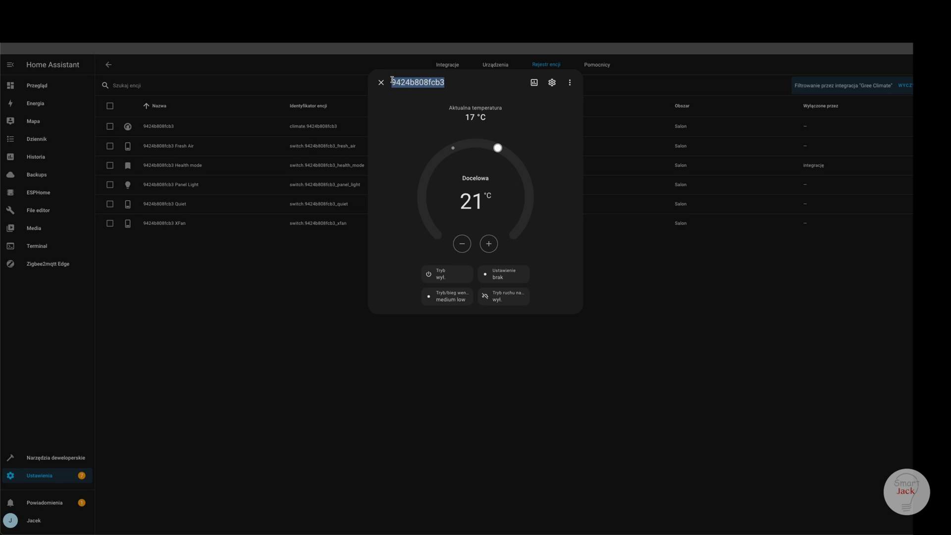
{"action": "right_click", "coordinate": [411, 80]}
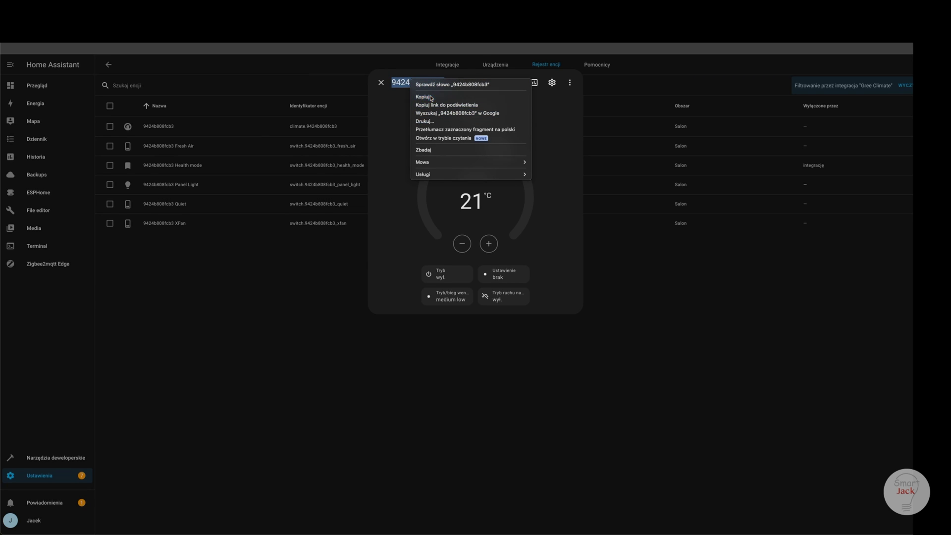
{"action": "left_click", "coordinate": [423, 97]}
{"action": "left_click", "coordinate": [545, 183]}
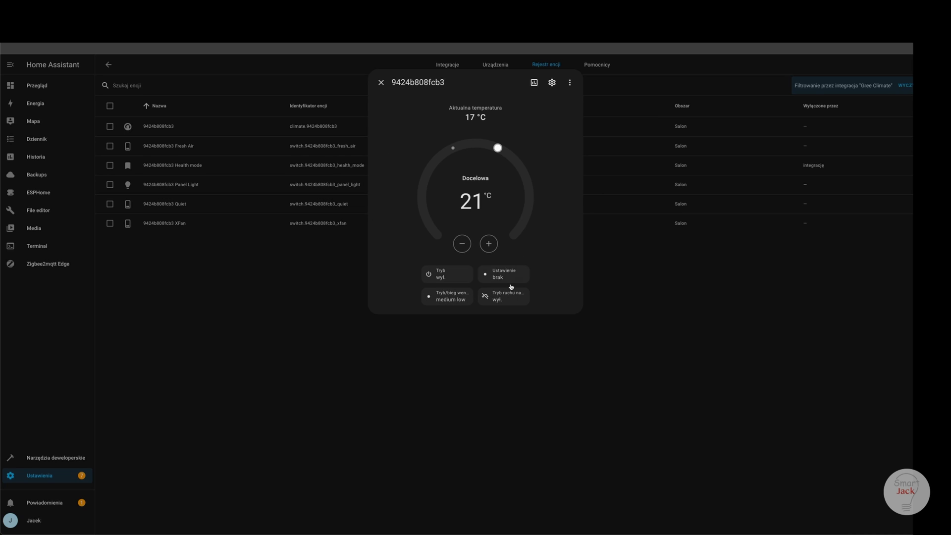
Set the climate entity's mode to grzanie (heating) and its target temperature to 22 °C.
{"action": "left_click", "coordinate": [446, 278]}
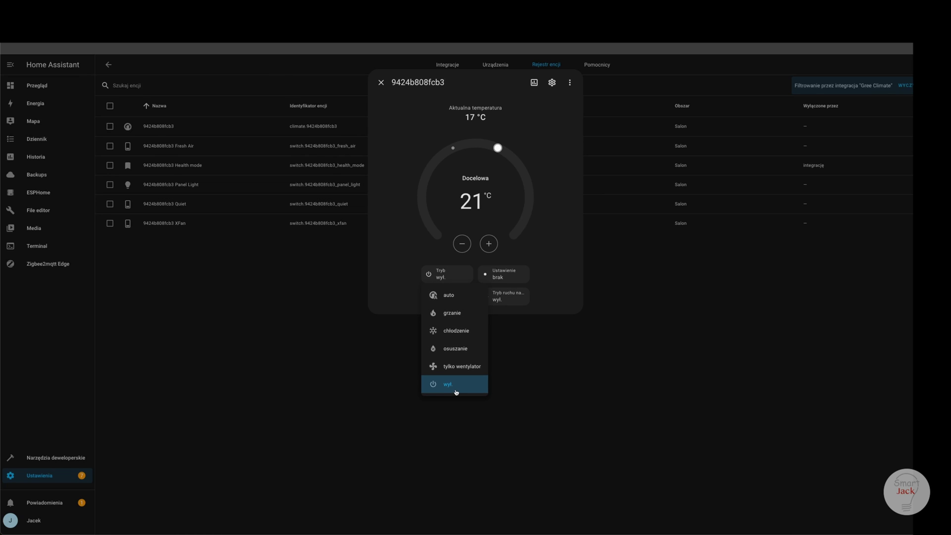
{"action": "left_click", "coordinate": [452, 313]}
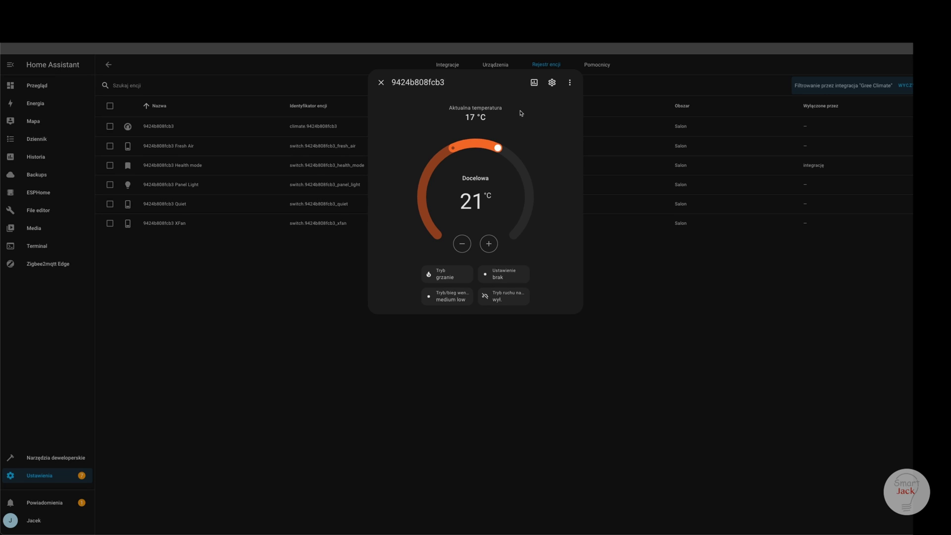
{"action": "mouse_move", "coordinate": [498, 148]}
{"action": "left_mouse_down"}
{"action": "mouse_move", "coordinate": [471, 144]}
{"action": "mouse_move", "coordinate": [508, 154]}
{"action": "left_mouse_up"}
{"action": "left_click", "coordinate": [382, 83]}
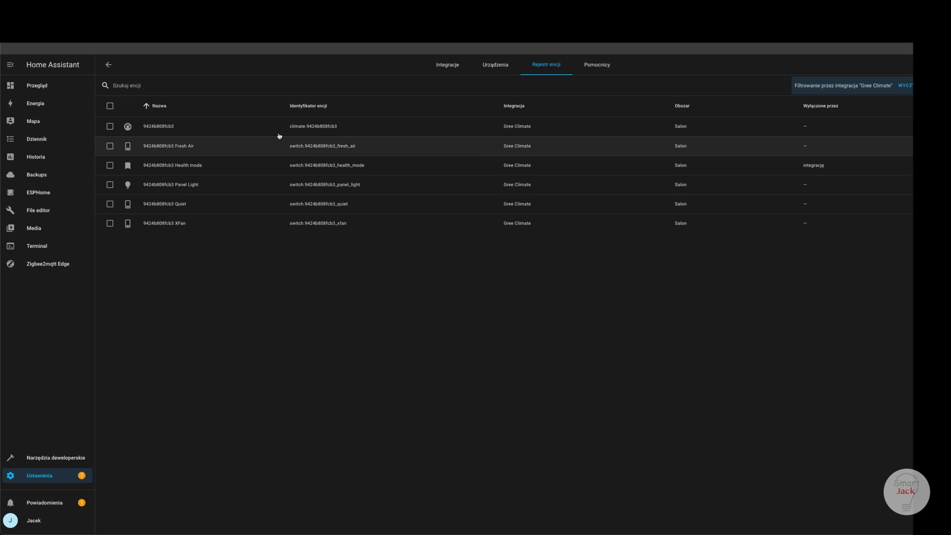
Add the Gree device's suggested control and thermostat cards to the Klima view of the Default dashboard.
{"action": "left_click", "coordinate": [108, 64]}
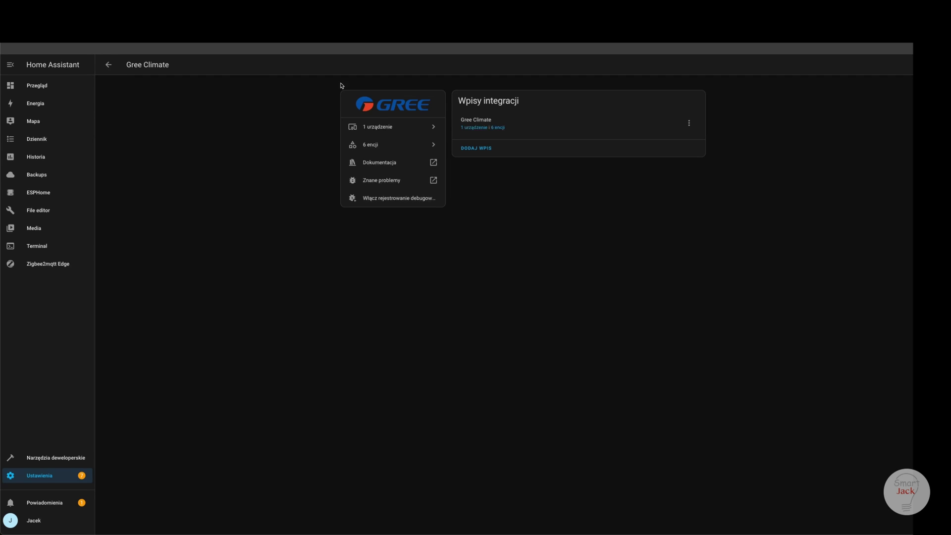
{"action": "left_click", "coordinate": [473, 128]}
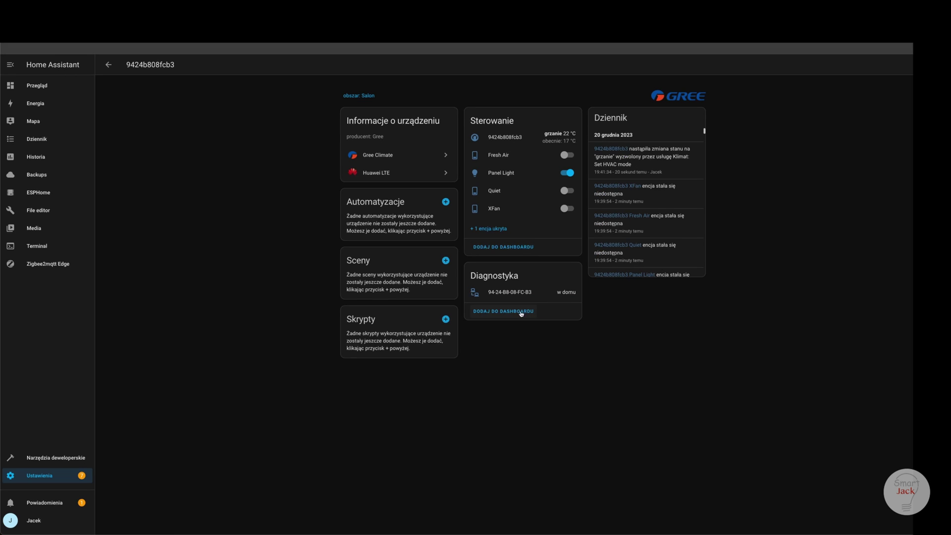
{"action": "left_click", "coordinate": [508, 247]}
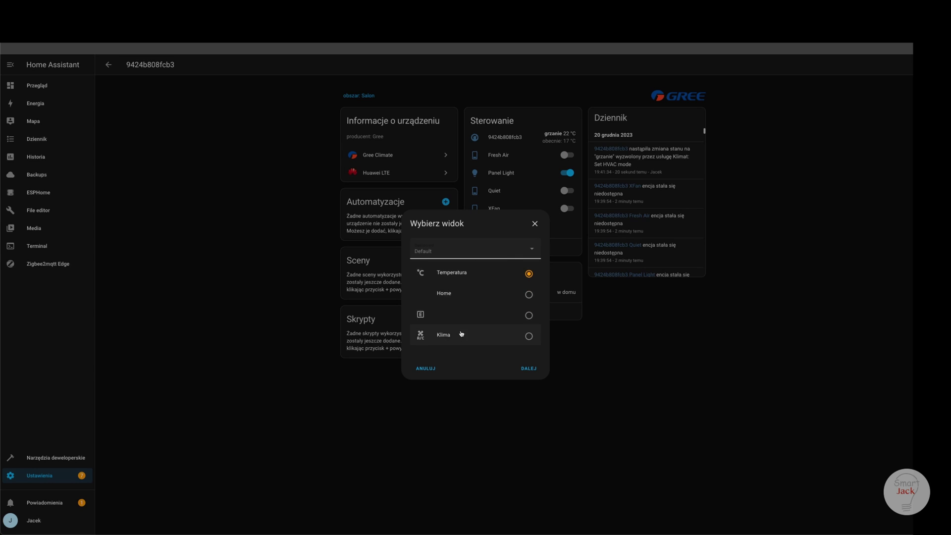
{"action": "left_click", "coordinate": [529, 337]}
{"action": "left_click", "coordinate": [528, 368]}
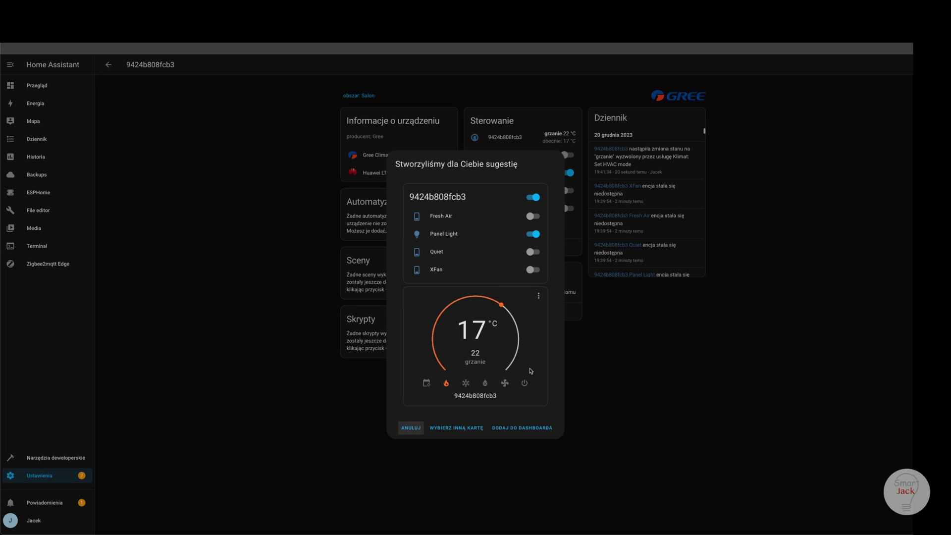
{"action": "left_click", "coordinate": [518, 429]}
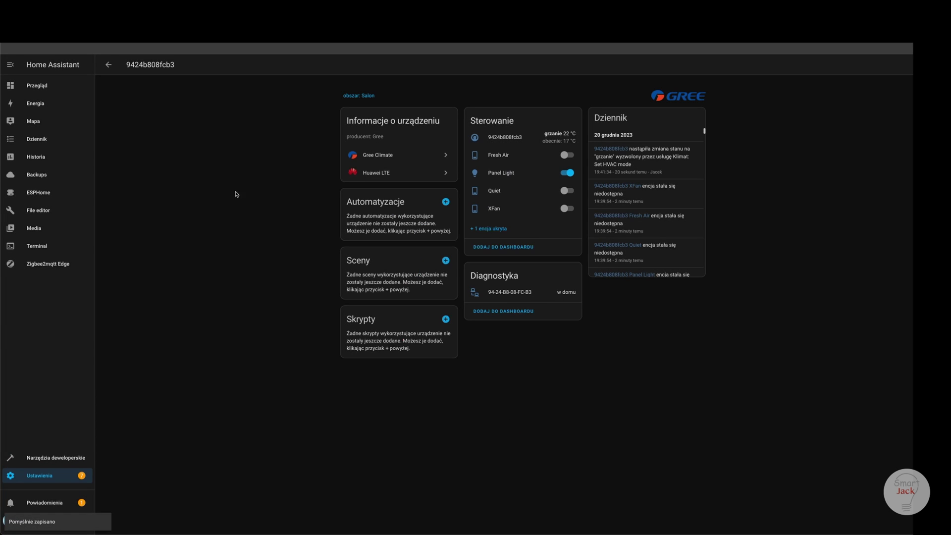
Open the Klima view of the overview dashboard and switch off the air conditioner from its thermostat card.
{"action": "left_click", "coordinate": [35, 87]}
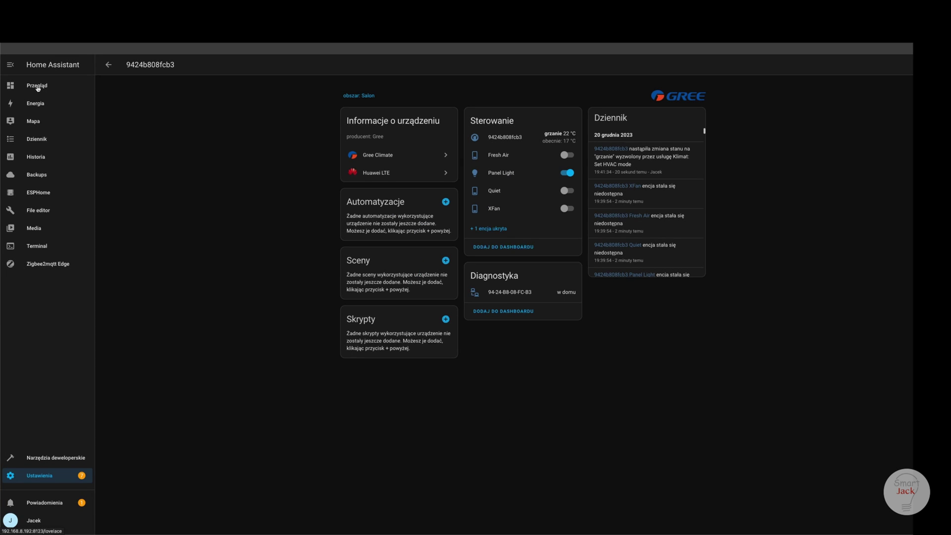
{"action": "left_click", "coordinate": [174, 66]}
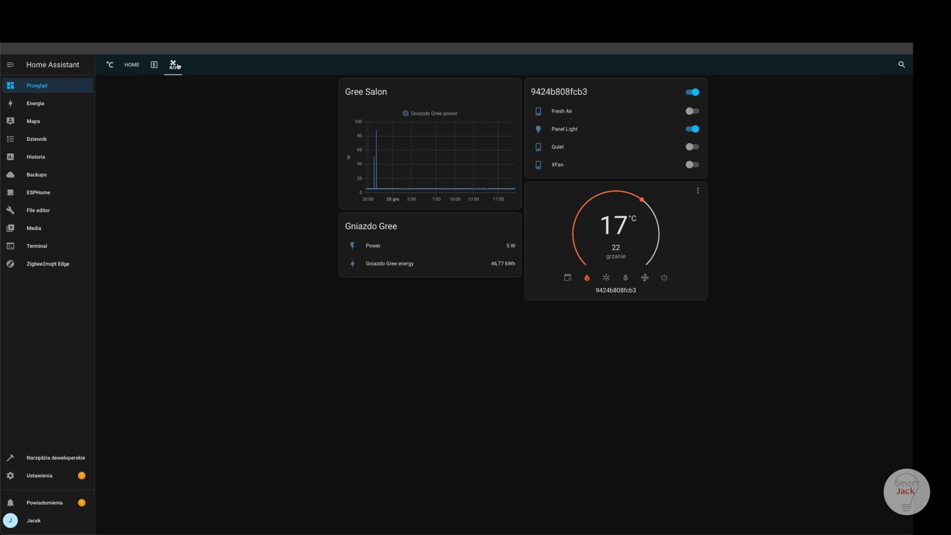
{"action": "left_click", "coordinate": [664, 277]}
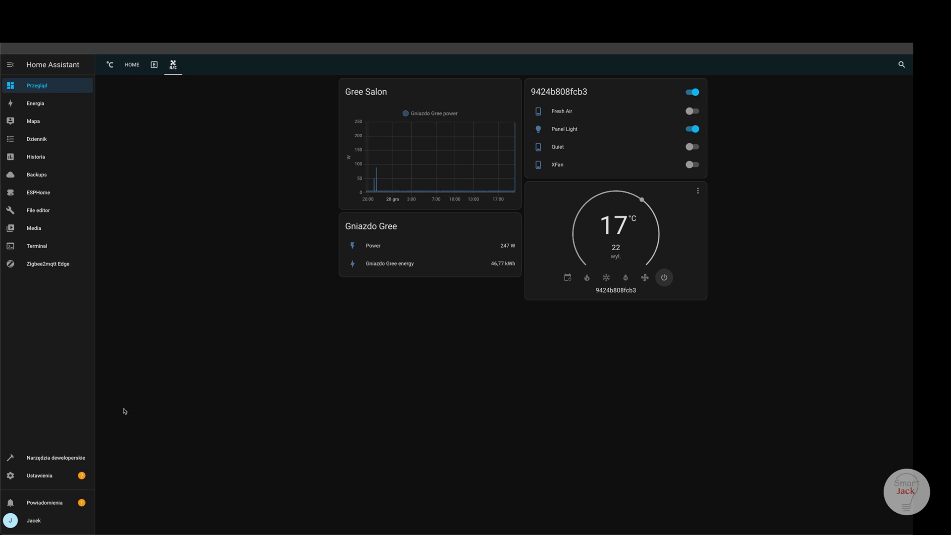
Create a new empty automation from the automations and scenes settings.
{"action": "left_click", "coordinate": [52, 477]}
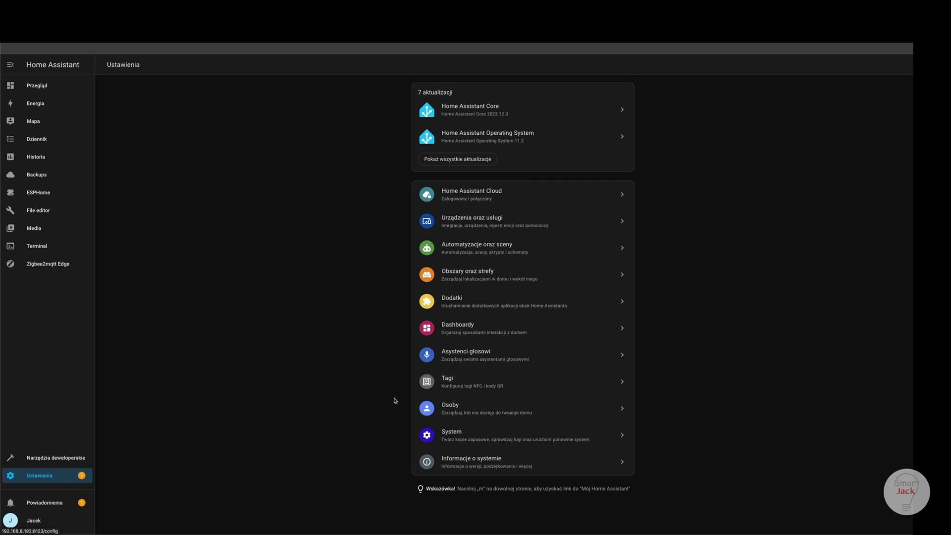
{"action": "left_click", "coordinate": [485, 250]}
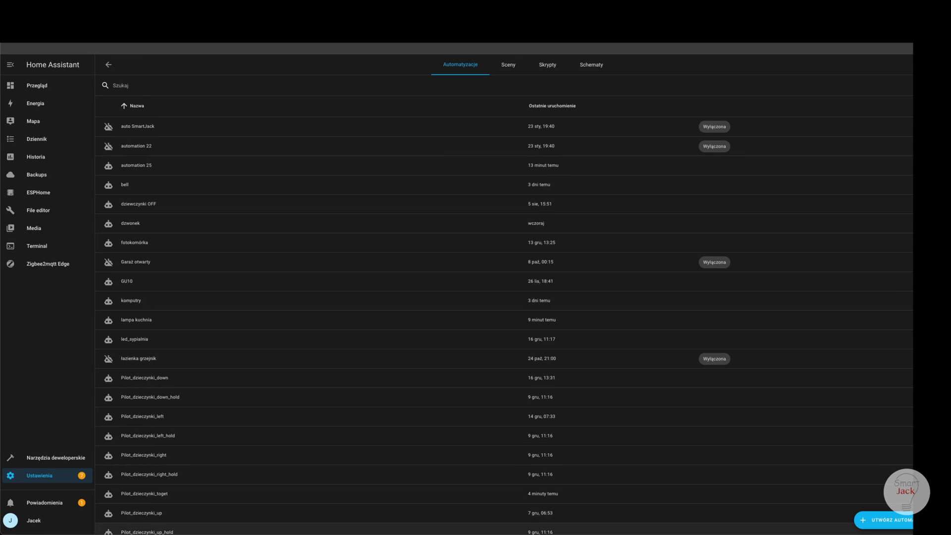
{"action": "left_click", "coordinate": [903, 522]}
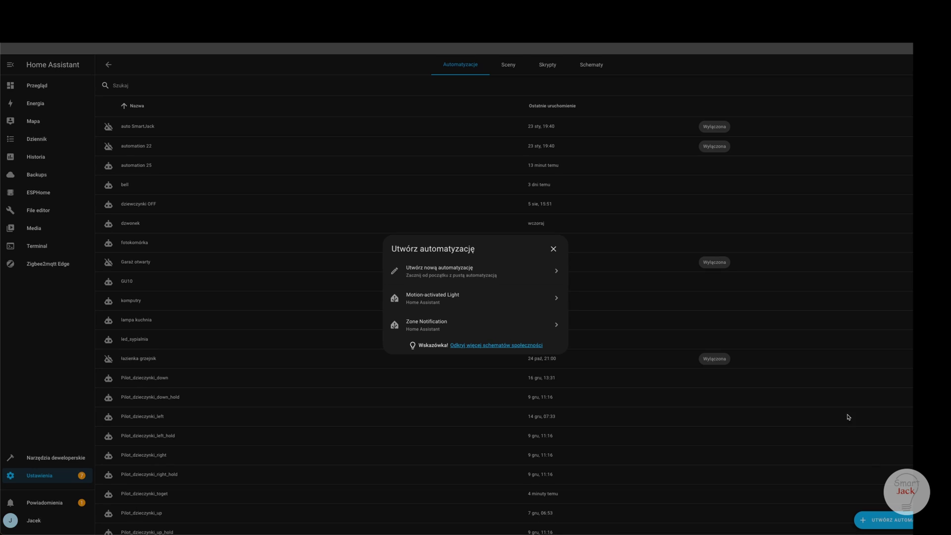
{"action": "left_click", "coordinate": [447, 271]}
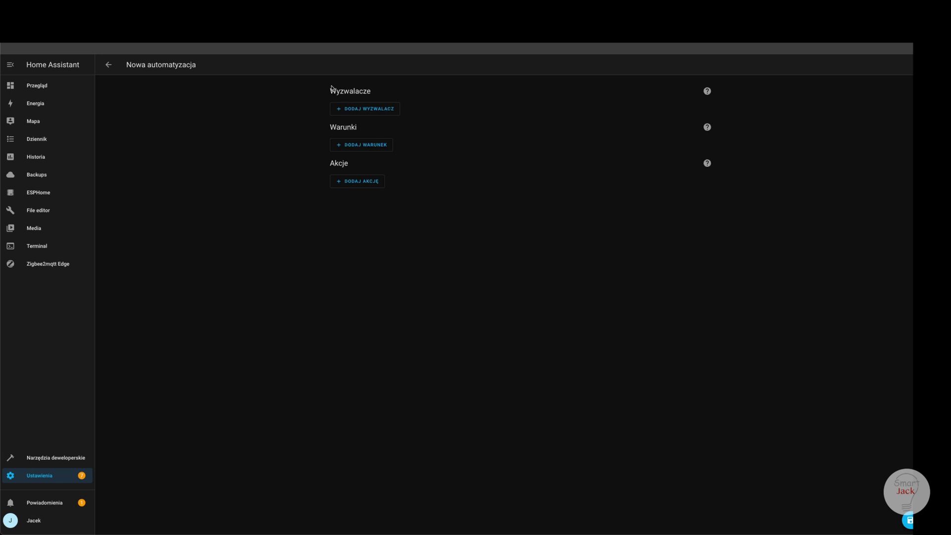
Add a service call action to the automation using the service Klimat: Set target temperature.
{"action": "left_click", "coordinate": [364, 183]}
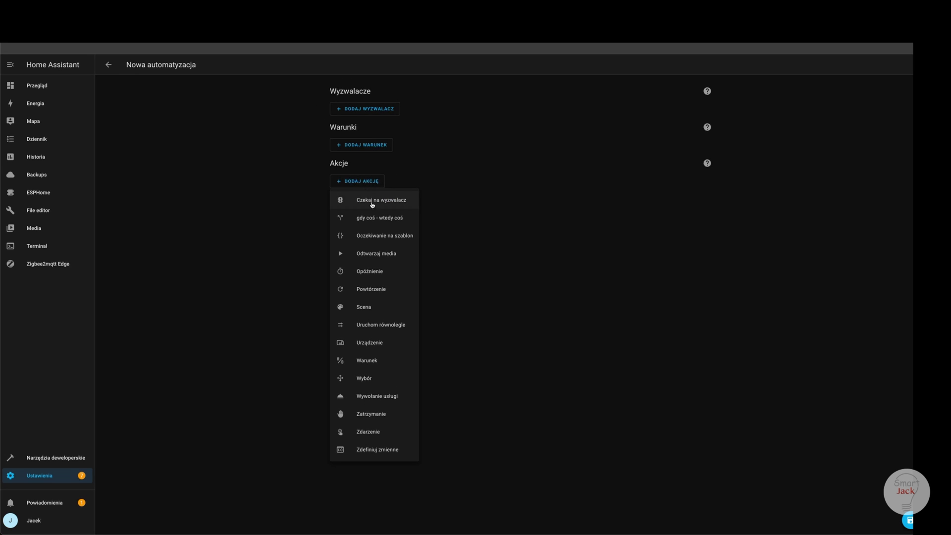
{"action": "left_click", "coordinate": [397, 395]}
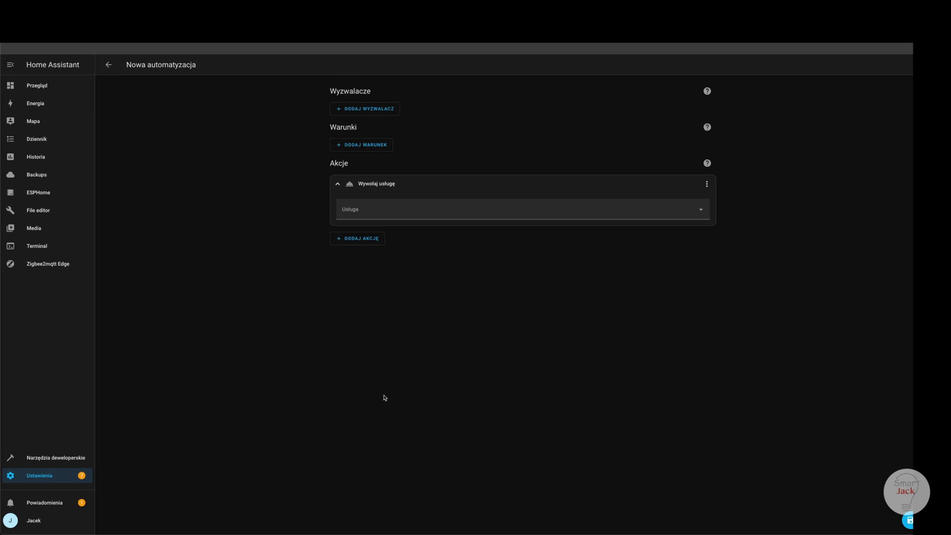
{"action": "left_click", "coordinate": [374, 213]}
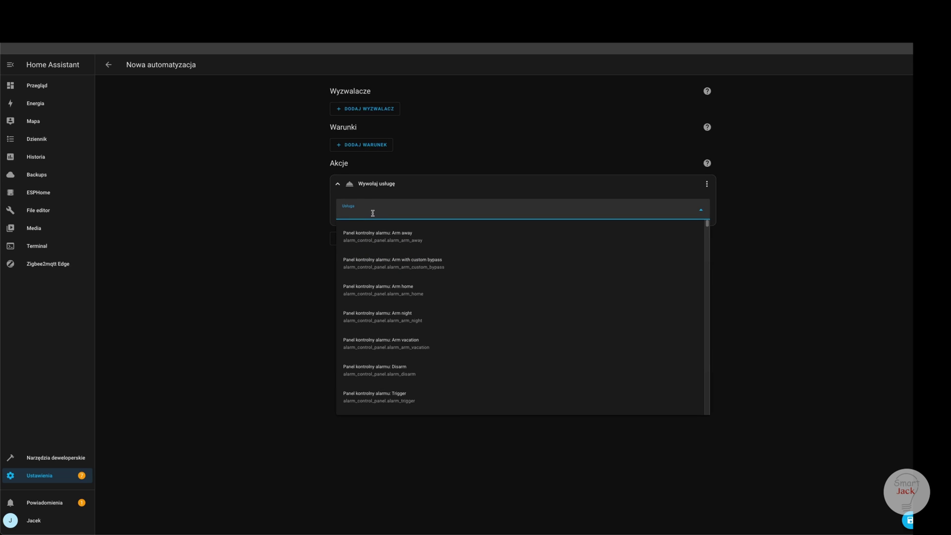
{"action": "type", "text": "lima"}
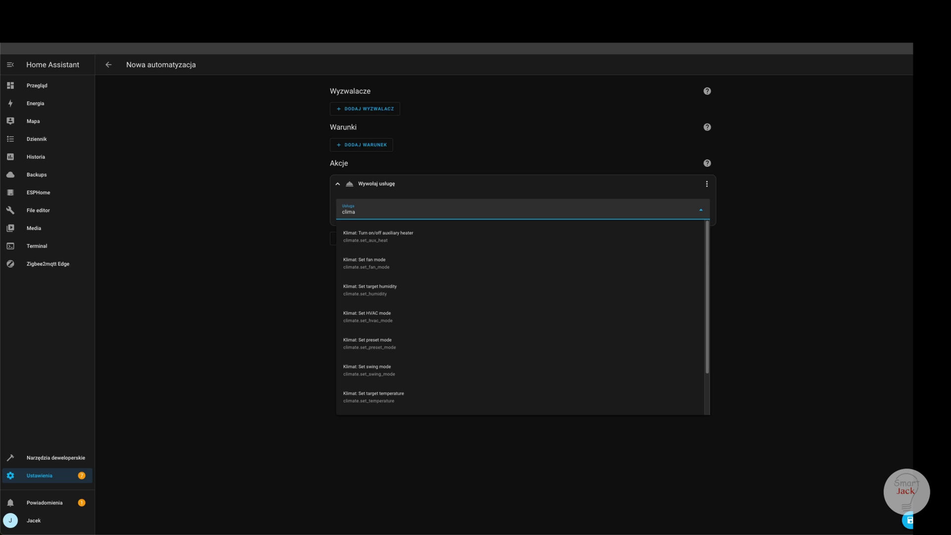
{"action": "scroll", "coordinate": [408, 299], "scroll_direction": "down", "scroll_amount": 1}
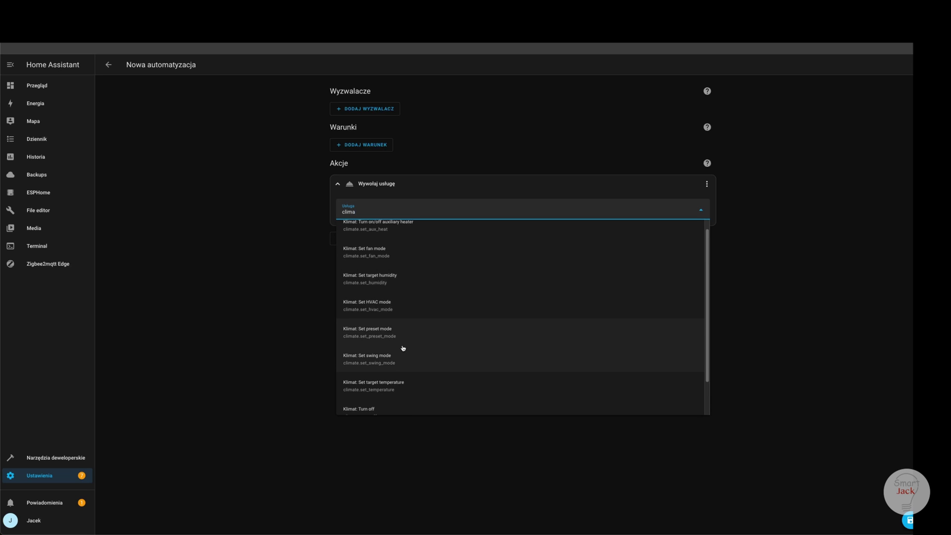
{"action": "left_click", "coordinate": [394, 386]}
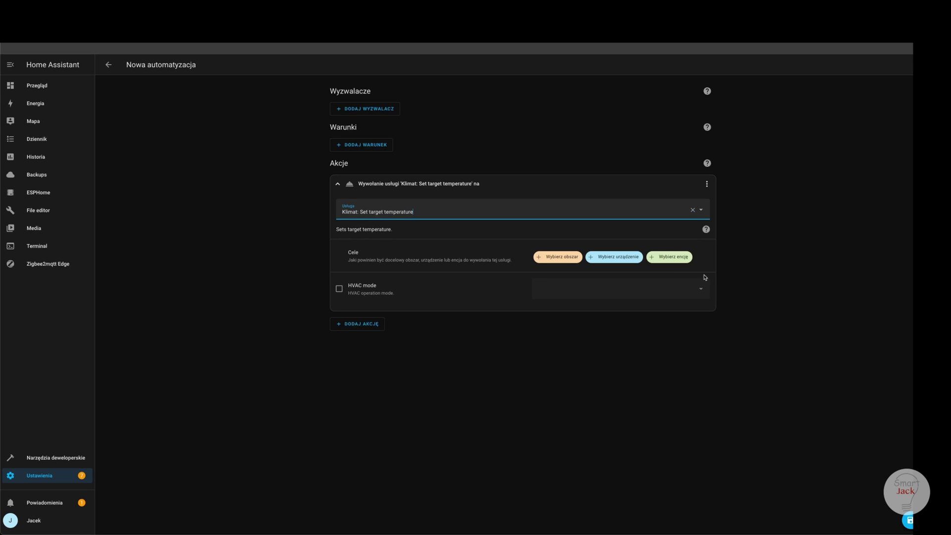
Target the air conditioner entity 9424b808fcb3 in the action and set its target temperature to 23,6.
{"action": "left_click", "coordinate": [671, 261]}
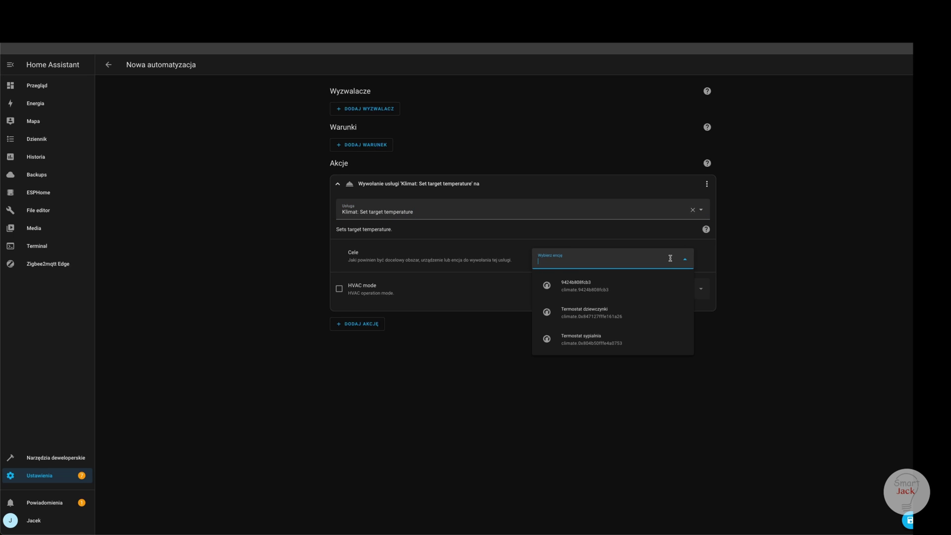
{"action": "left_click", "coordinate": [582, 285]}
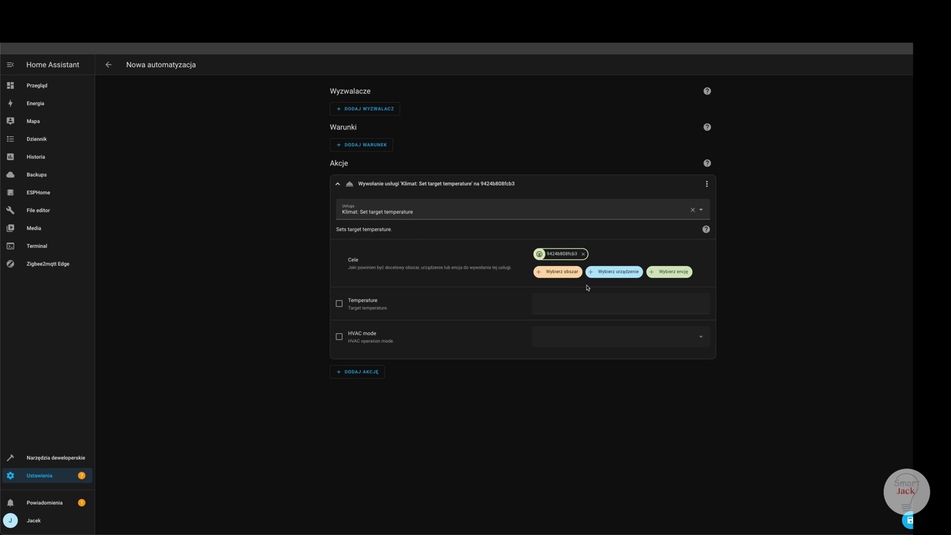
{"action": "left_click", "coordinate": [339, 303]}
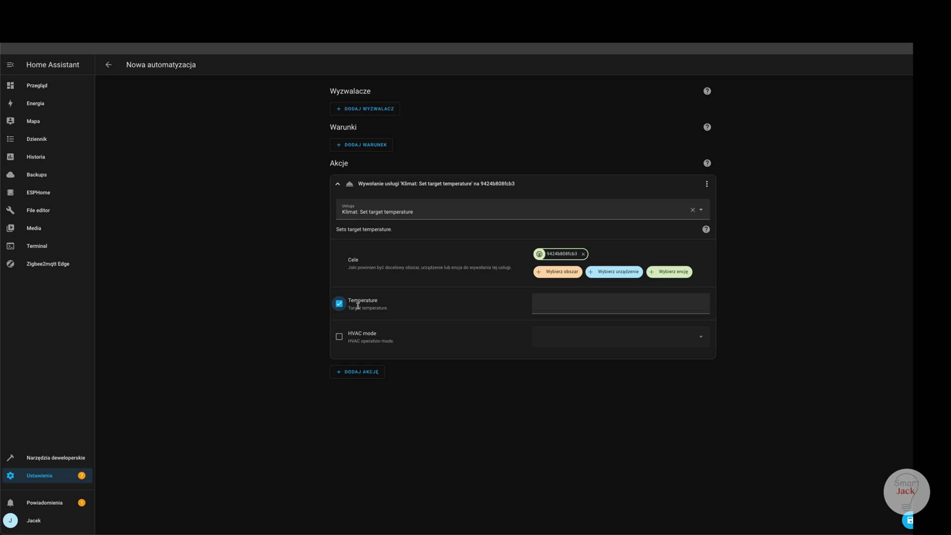
{"action": "left_click", "coordinate": [701, 302]}
{"action": "left_click", "coordinate": [701, 302]}
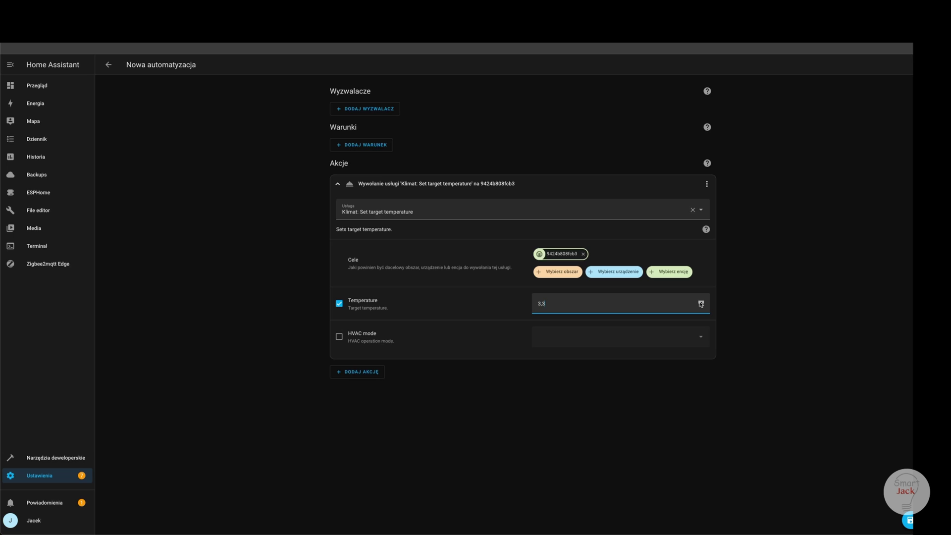
{"action": "type", "text": "2"}
{"action": "left_click", "coordinate": [568, 403]}
Enable the action's HVAC mode, try Off, and set it to Heat.
{"action": "left_click", "coordinate": [339, 337]}
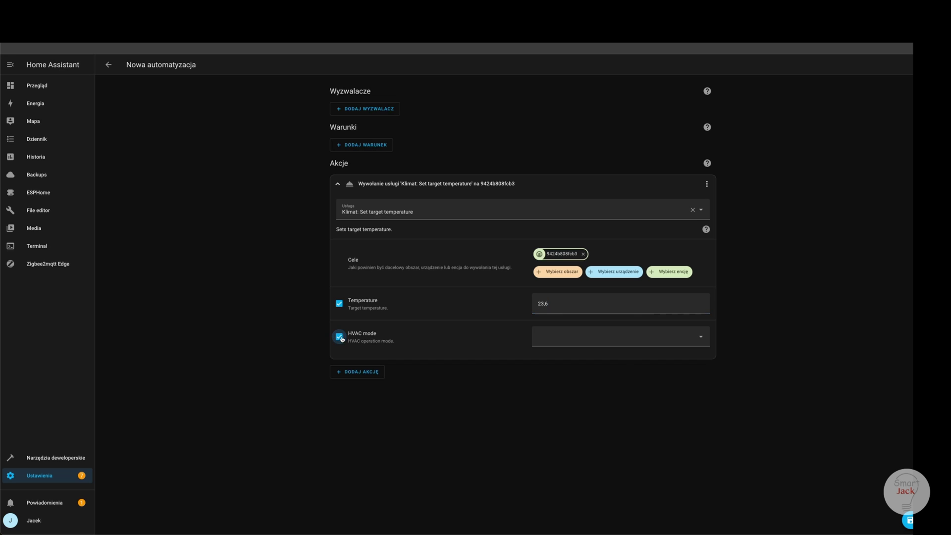
{"action": "left_click", "coordinate": [681, 340]}
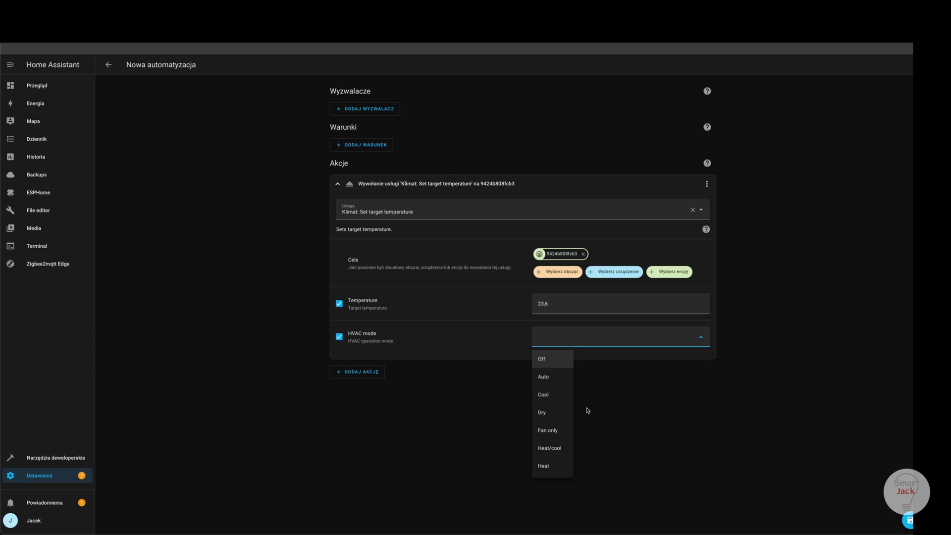
{"action": "left_click", "coordinate": [556, 361]}
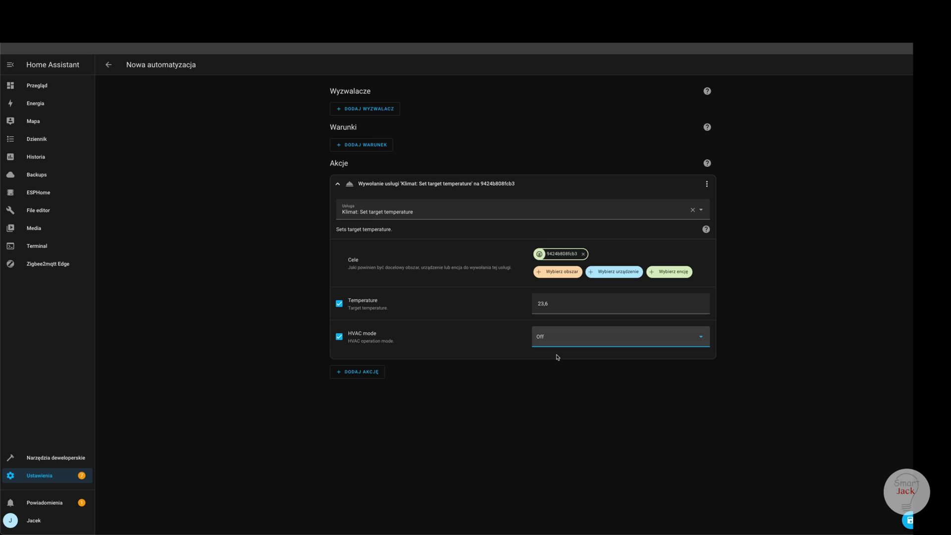
{"action": "left_click", "coordinate": [567, 340]}
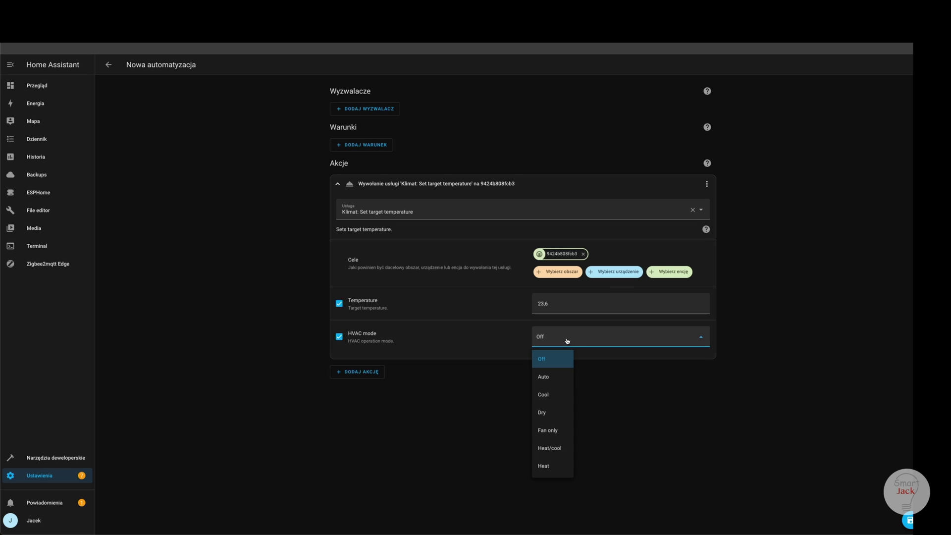
{"action": "left_click", "coordinate": [550, 468]}
{"action": "left_click", "coordinate": [573, 342]}
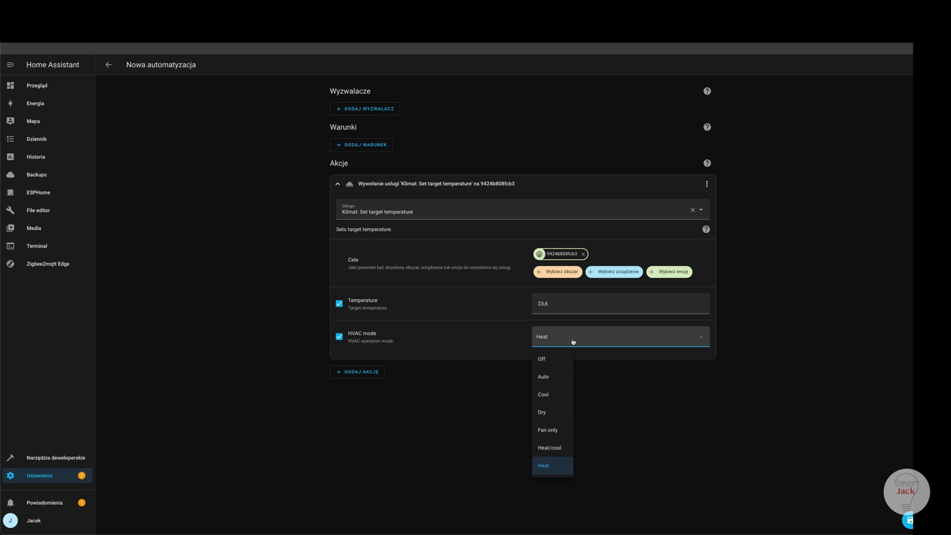